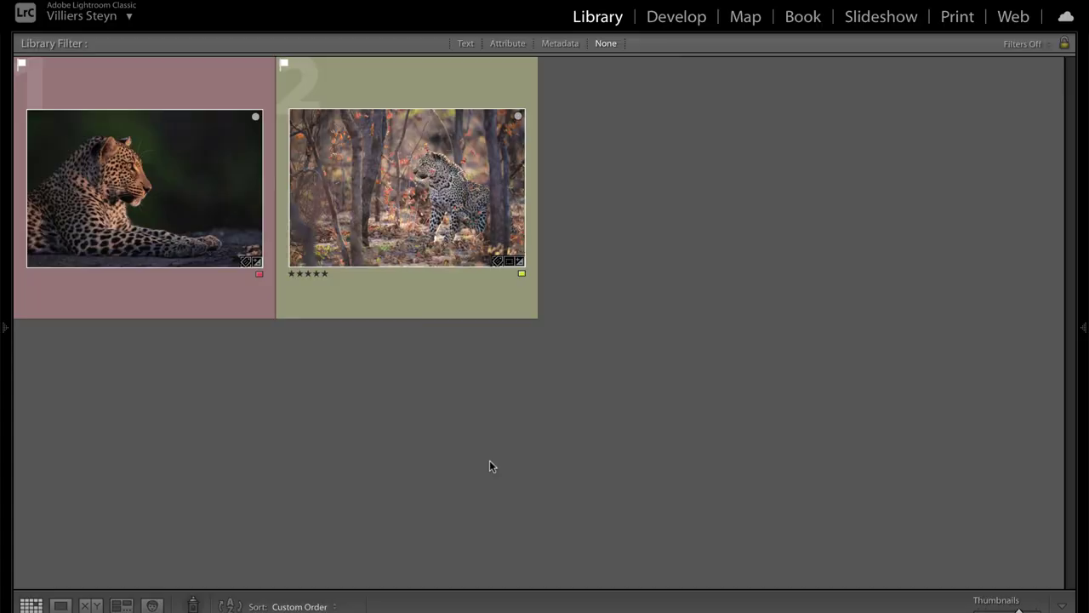
# Open the lying leopard photo in Develop, briefly showing and hiding the Basic panel.
pyautogui.click(203, 230)
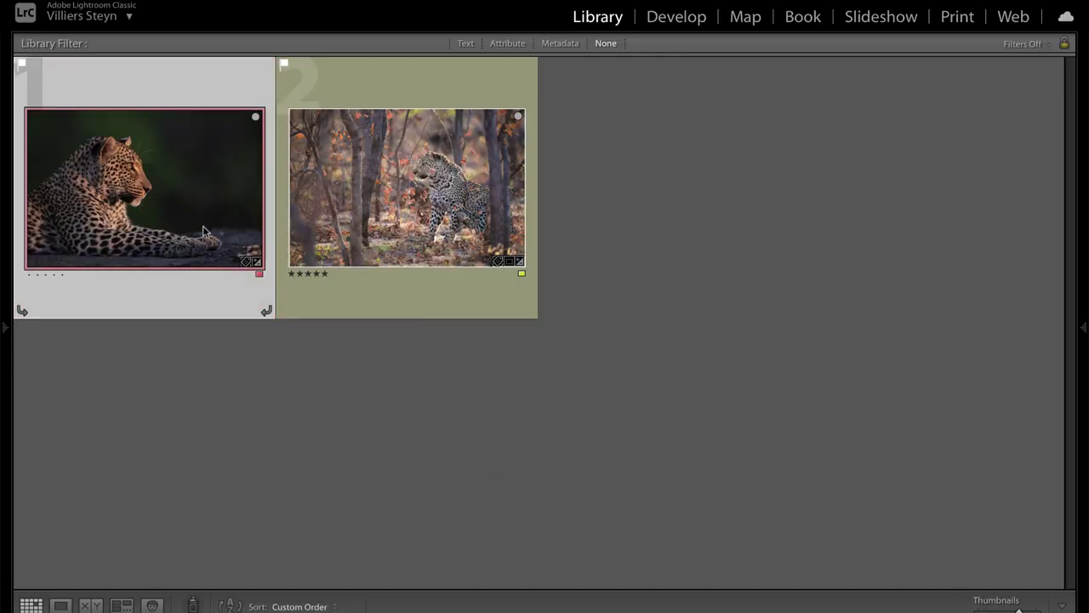
pyautogui.press('d')
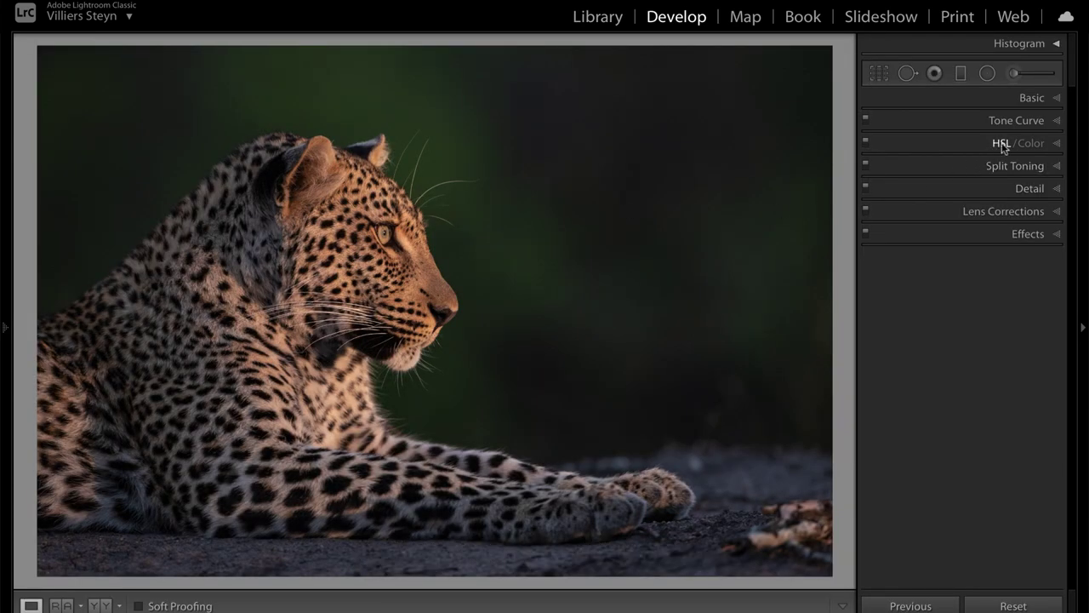
pyautogui.click(1032, 99)
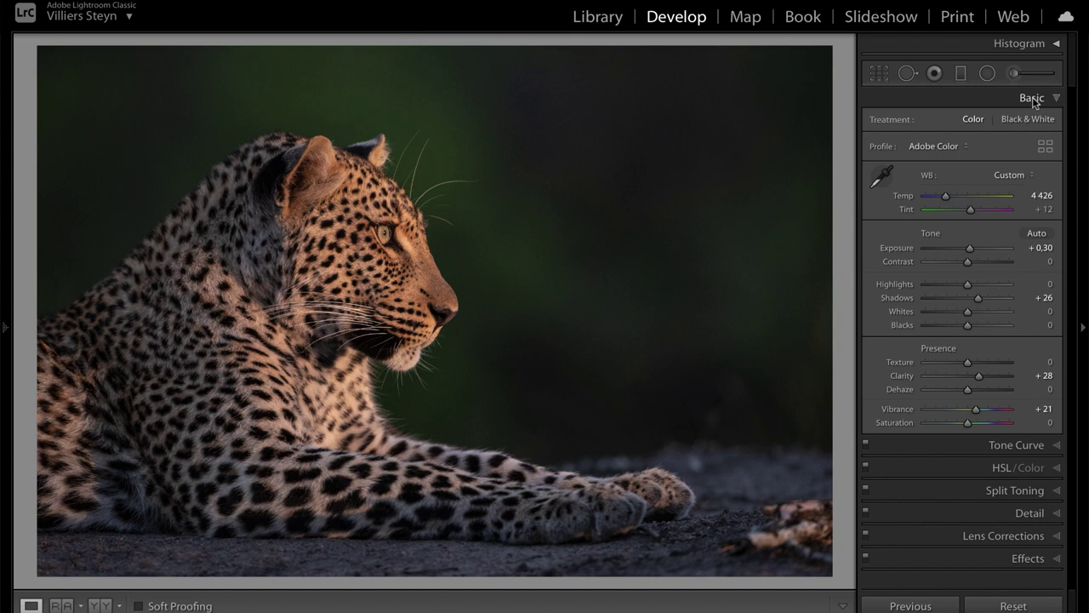
pyautogui.click(1032, 99)
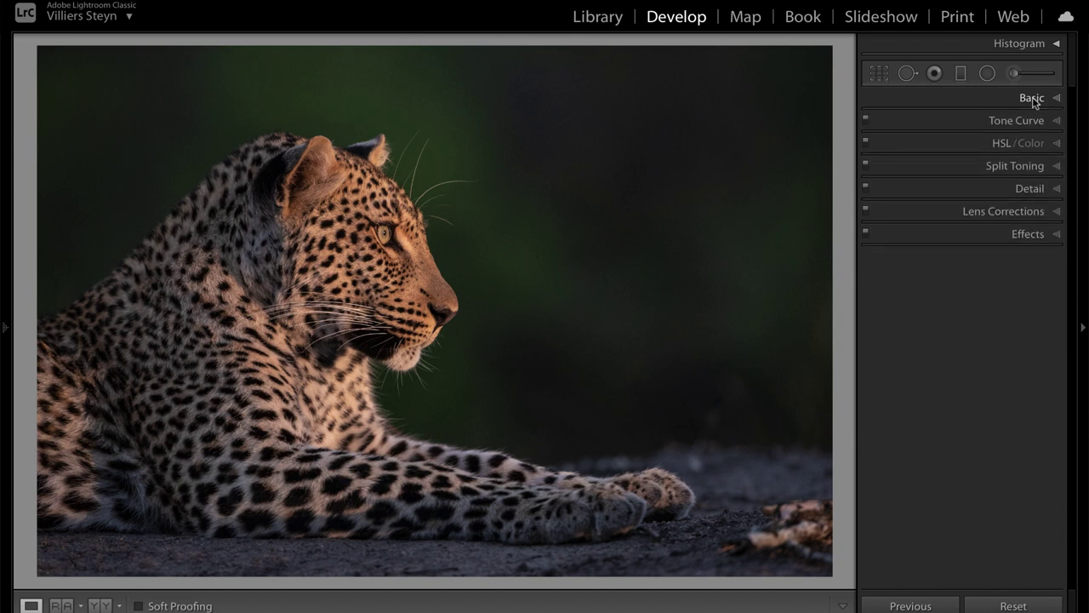
# Zoom 1:1 on the leopard's eye and show the camera info overlay (NIKON D750, 6016 x 4016).
pyautogui.click(402, 241)
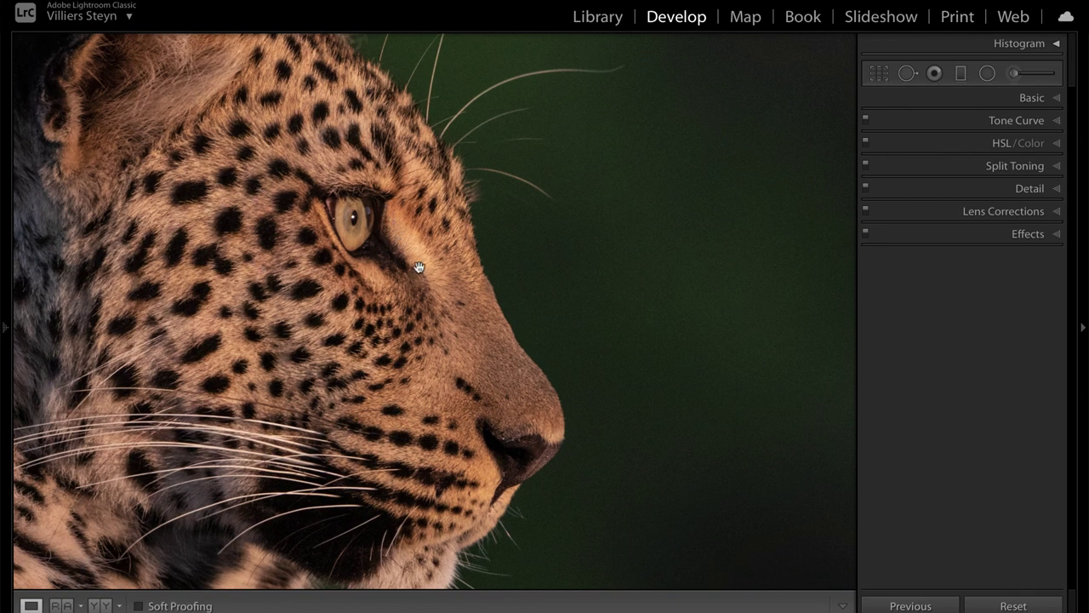
pyautogui.press('i')
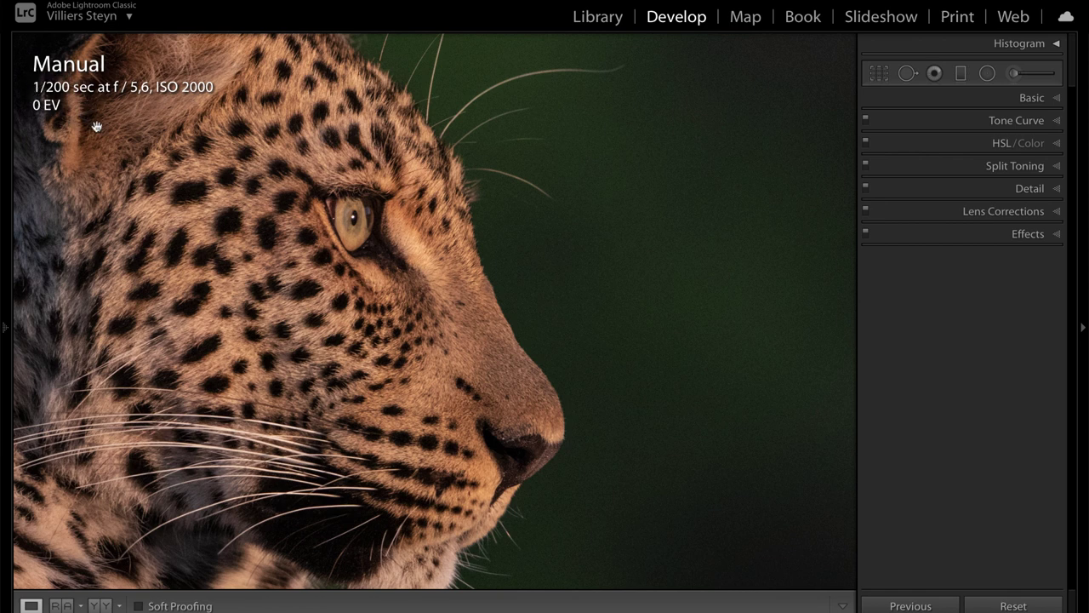
pyautogui.press('i')
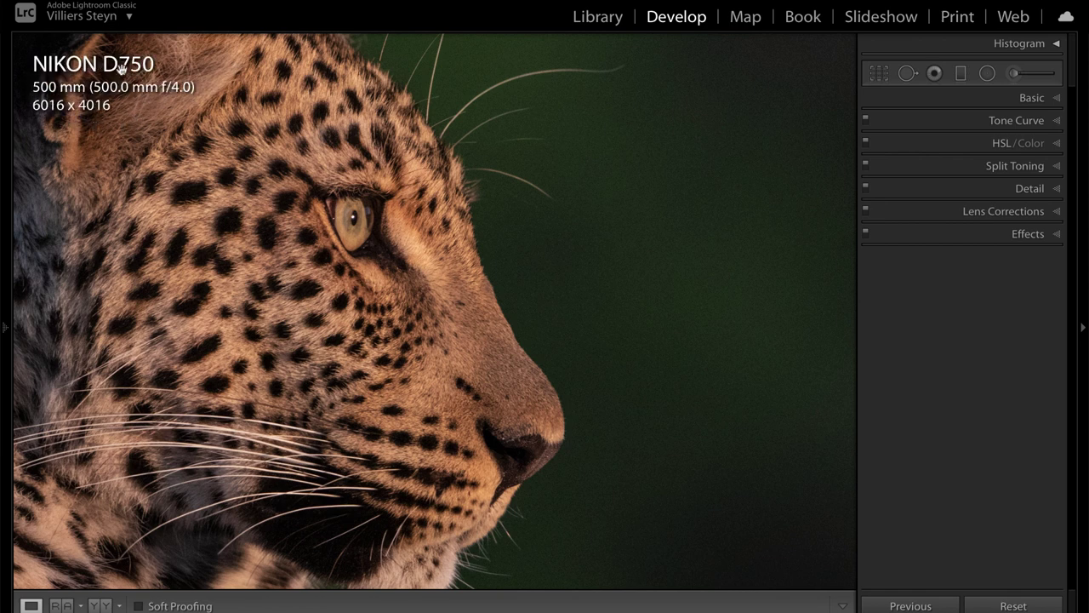
# Fit the whole photo in view and set Detail sharpening Amount to 11.
pyautogui.click(118, 127)
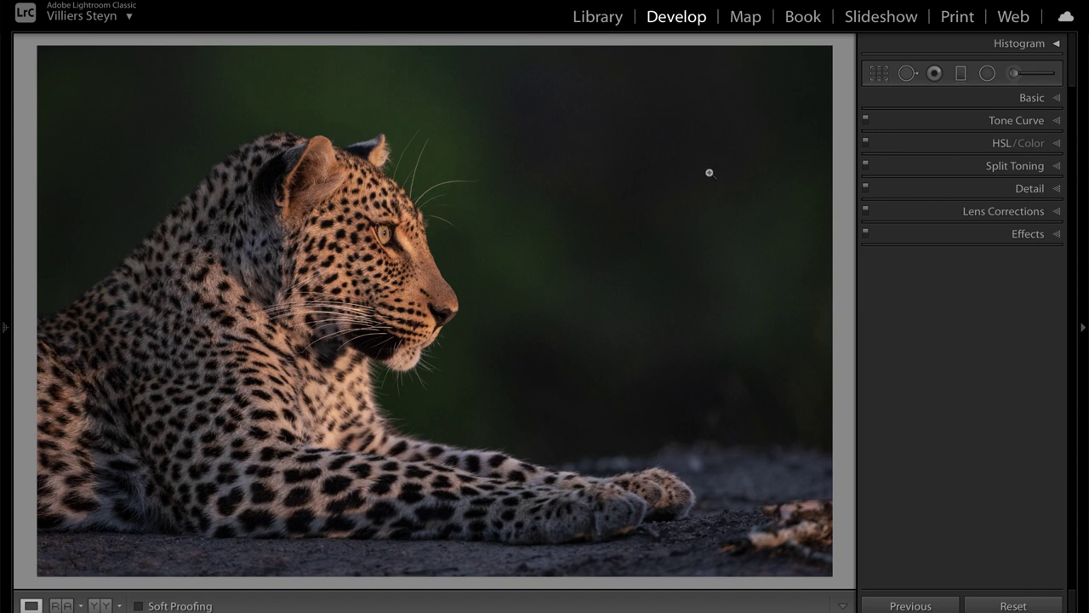
pyautogui.click(1029, 188)
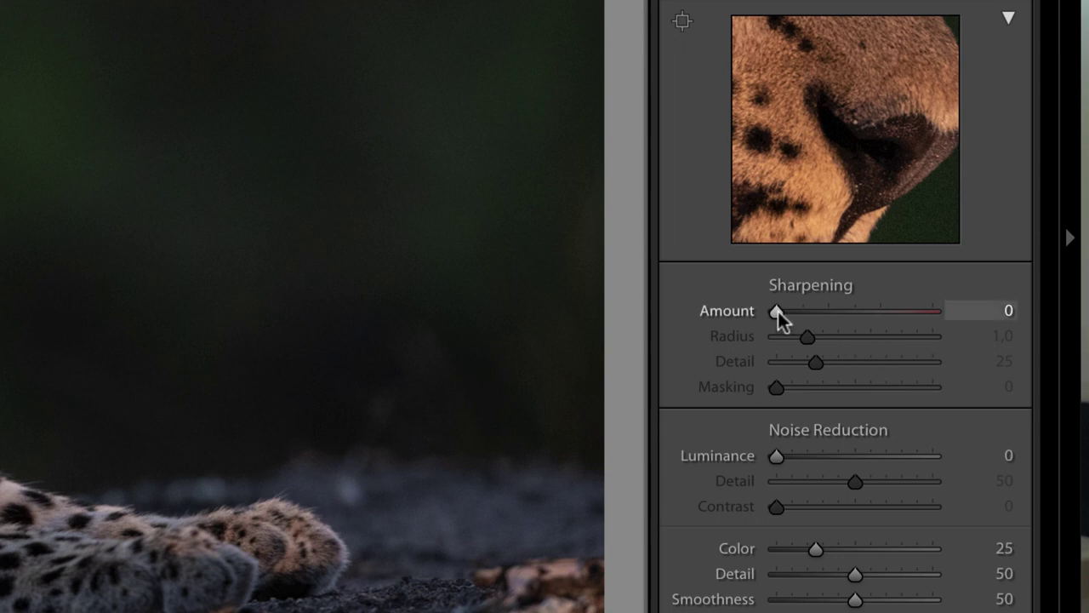
pyautogui.moveTo(778, 312)
pyautogui.mouseDown()
pyautogui.moveTo(805, 311)
pyautogui.moveTo(790, 311)
pyautogui.mouseUp()
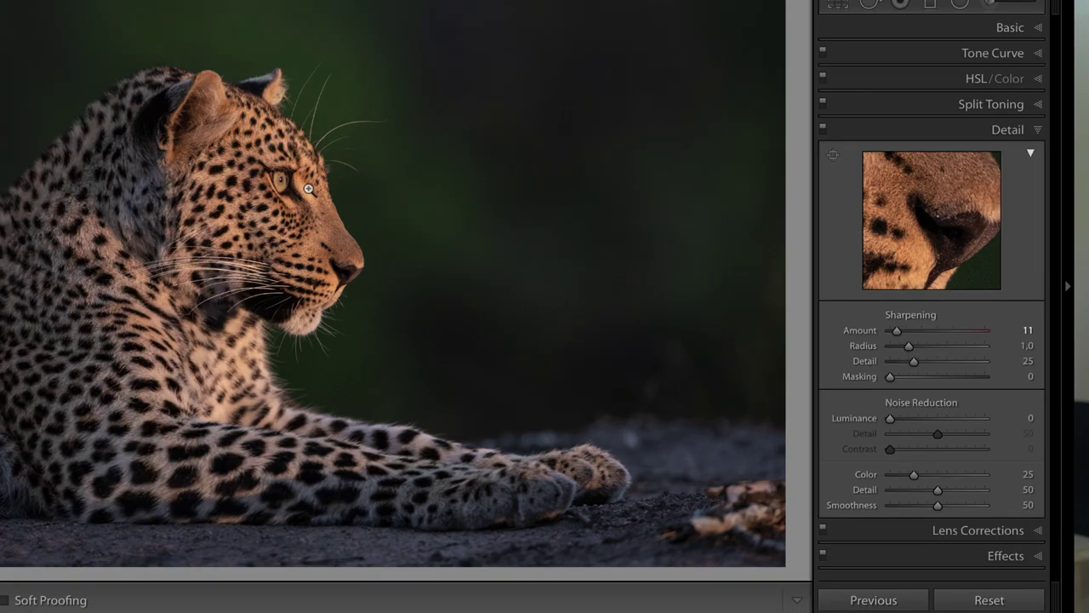
# At 1:1 on the eye, raise sharpening Amount, overshooting to 150, then settle at 75.
pyautogui.click(409, 241)
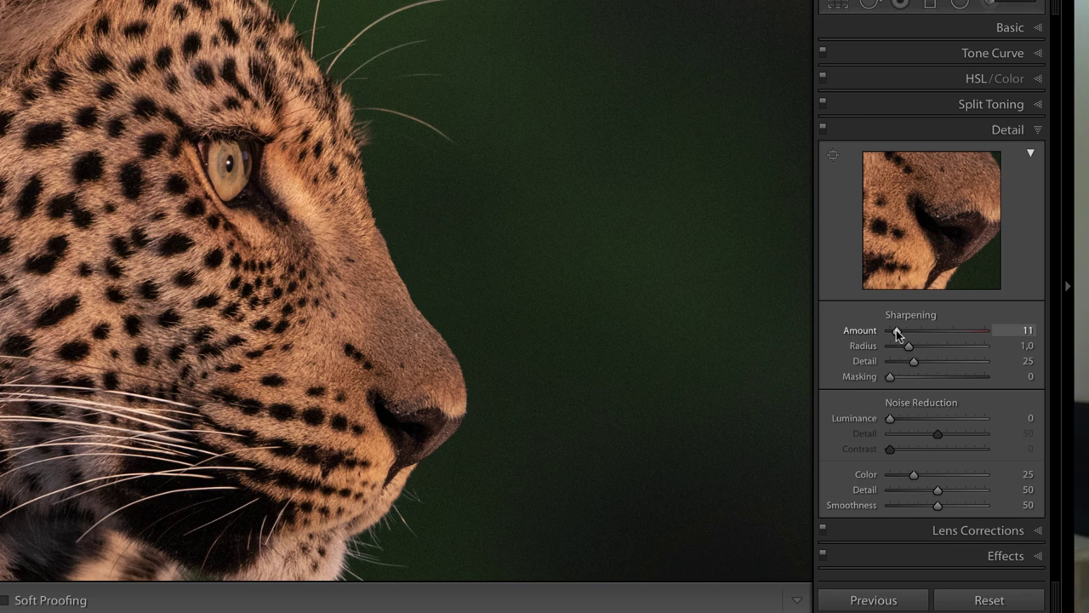
pyautogui.moveTo(896, 331); pyautogui.dragTo(985, 334)
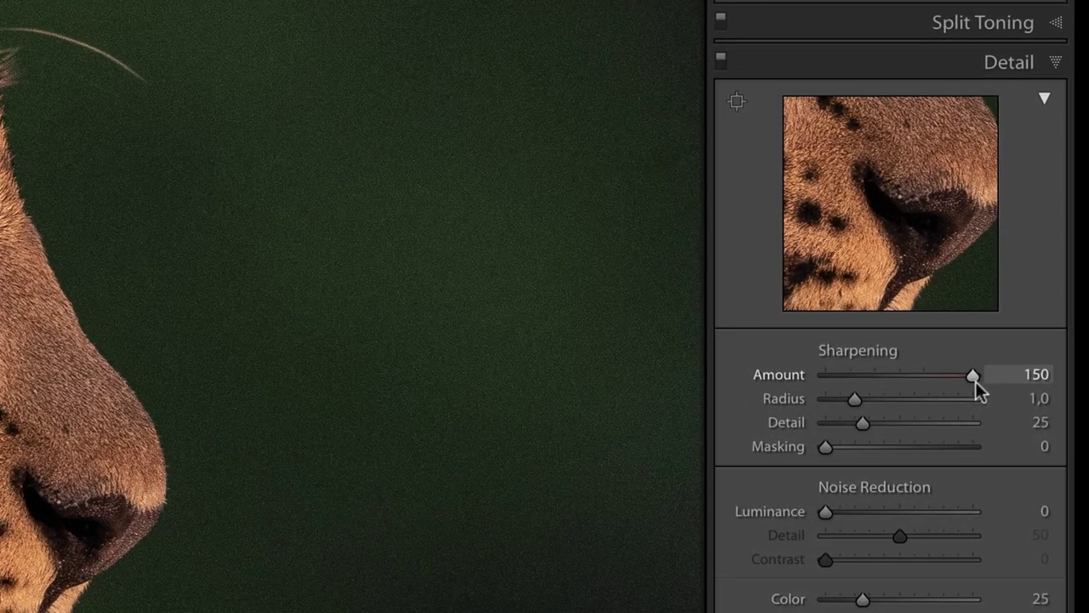
pyautogui.click(901, 374)
pyautogui.moveTo(901, 374); pyautogui.dragTo(898, 375)
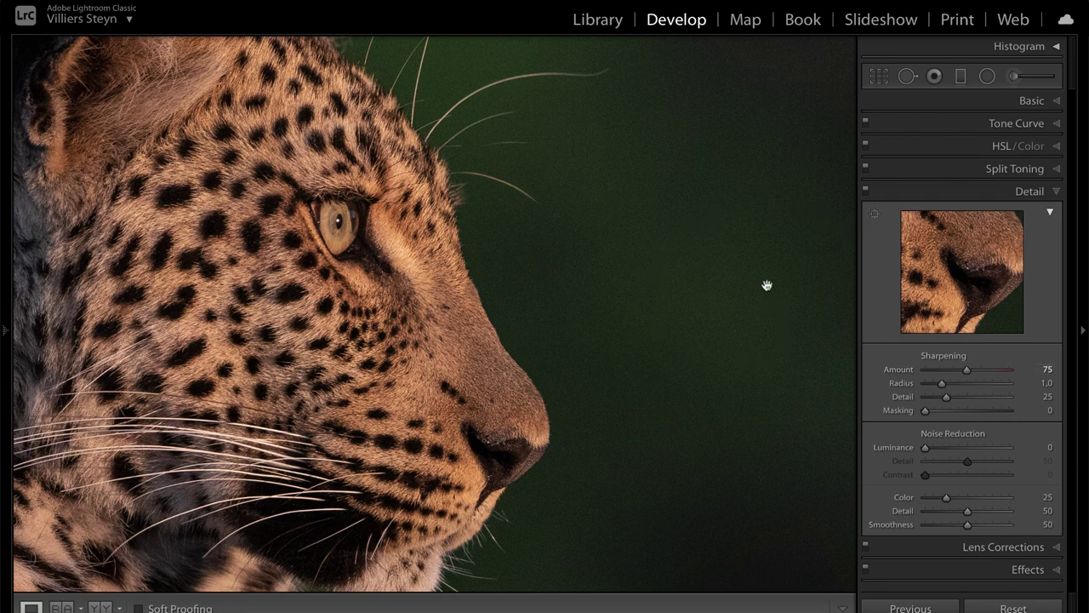
# Set Masking to 58 using the Alt mask preview, check the face close up, and return to the grid.
pyautogui.click(781, 341)
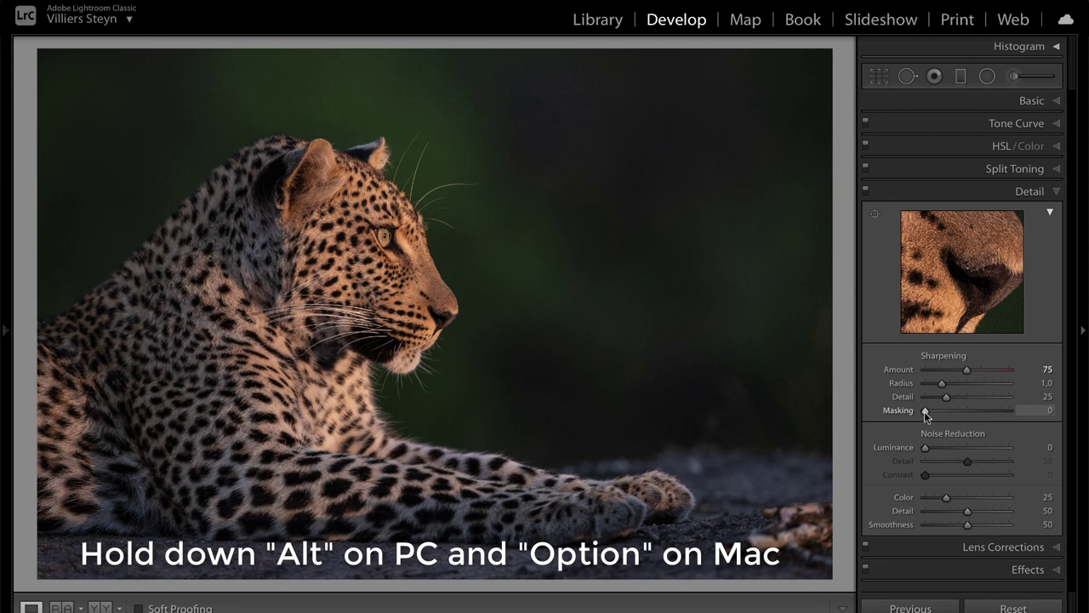
pyautogui.press('alt')
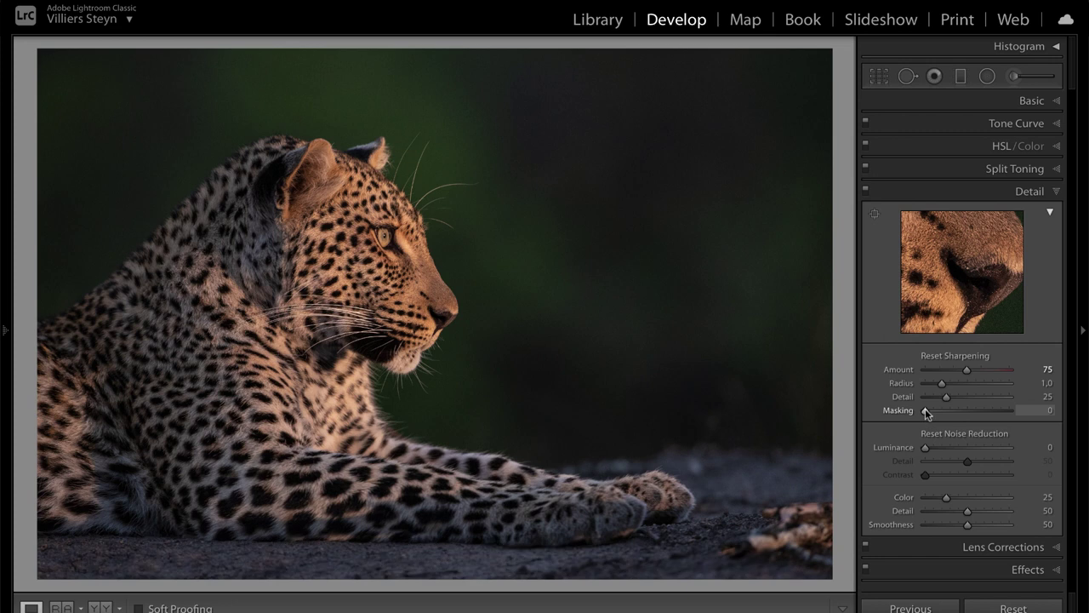
pyautogui.keyDown('alt'); pyautogui.click(926, 411); pyautogui.keyUp('alt')
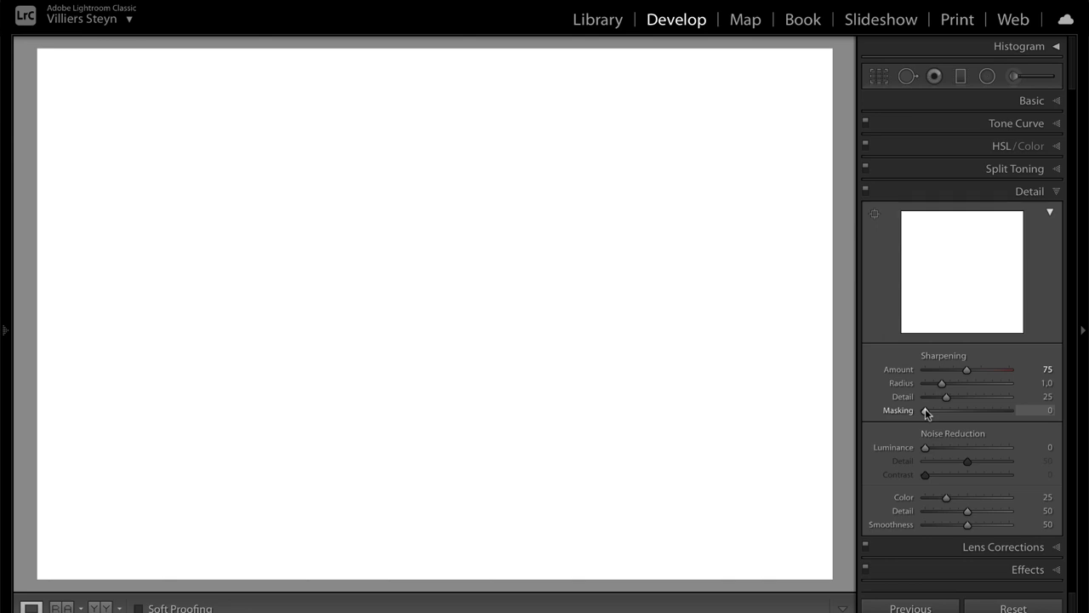
pyautogui.moveTo(926, 413); pyautogui.dragTo(975, 416)
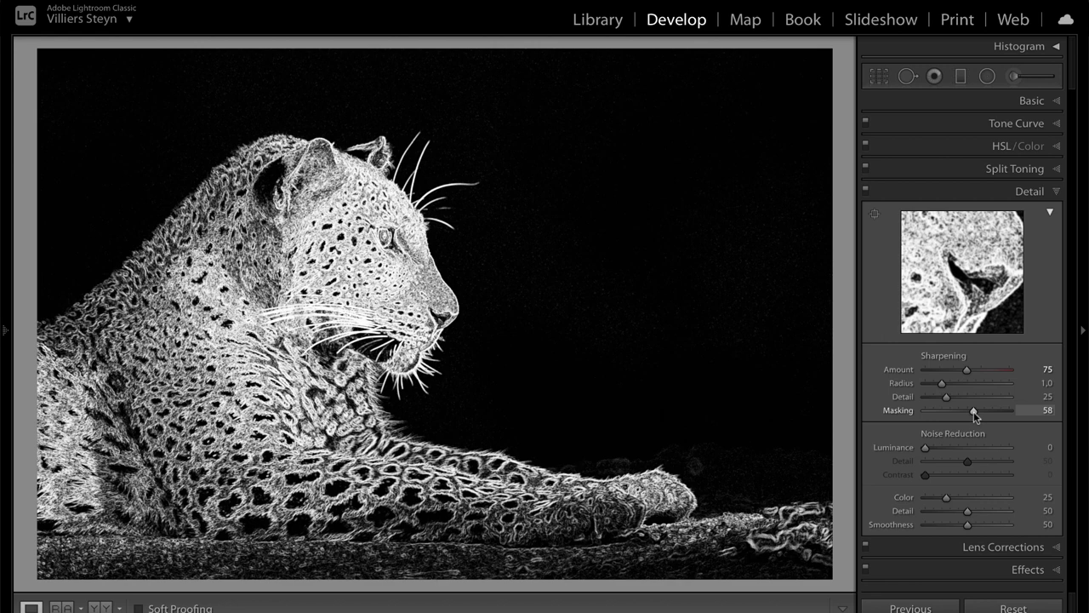
pyautogui.moveTo(974, 411); pyautogui.dragTo(974, 411)
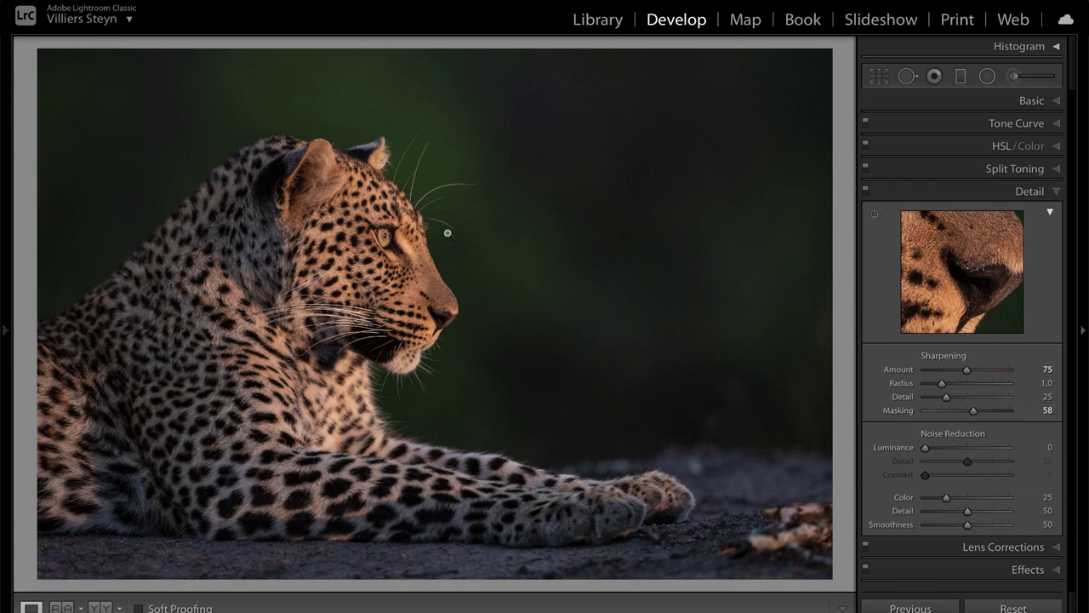
pyautogui.click(432, 235)
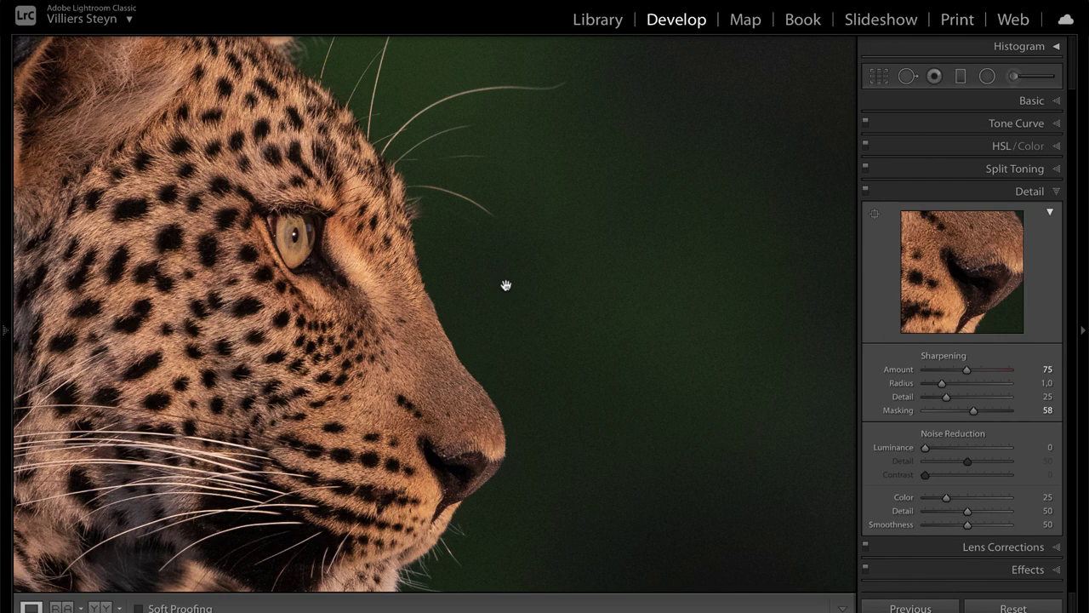
pyautogui.press('g')
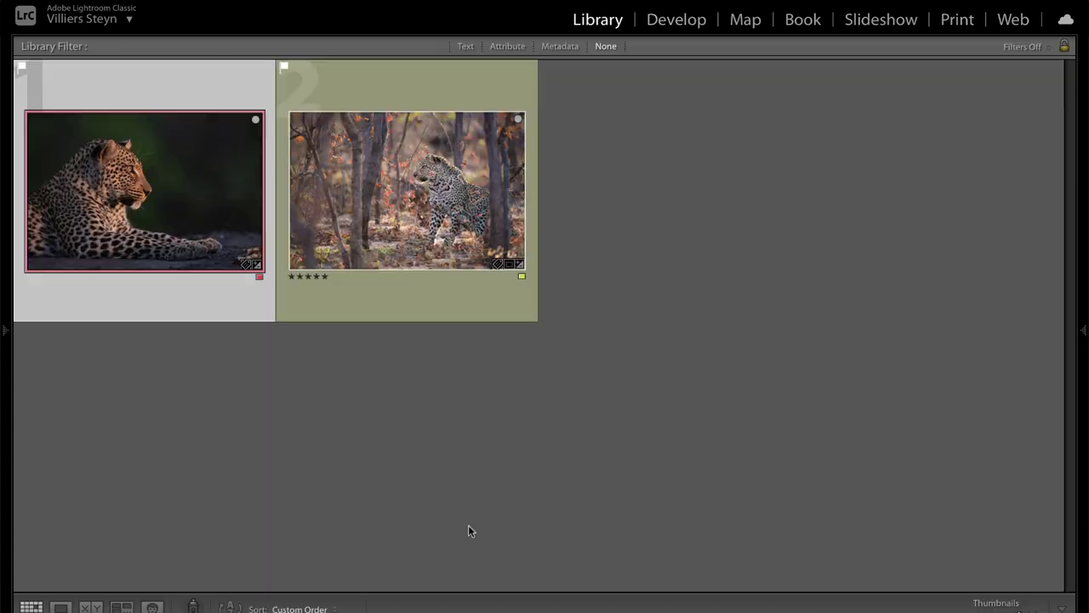
# Select the leopard-among-trees thumbnail and open it in Develop.
pyautogui.click(457, 237)
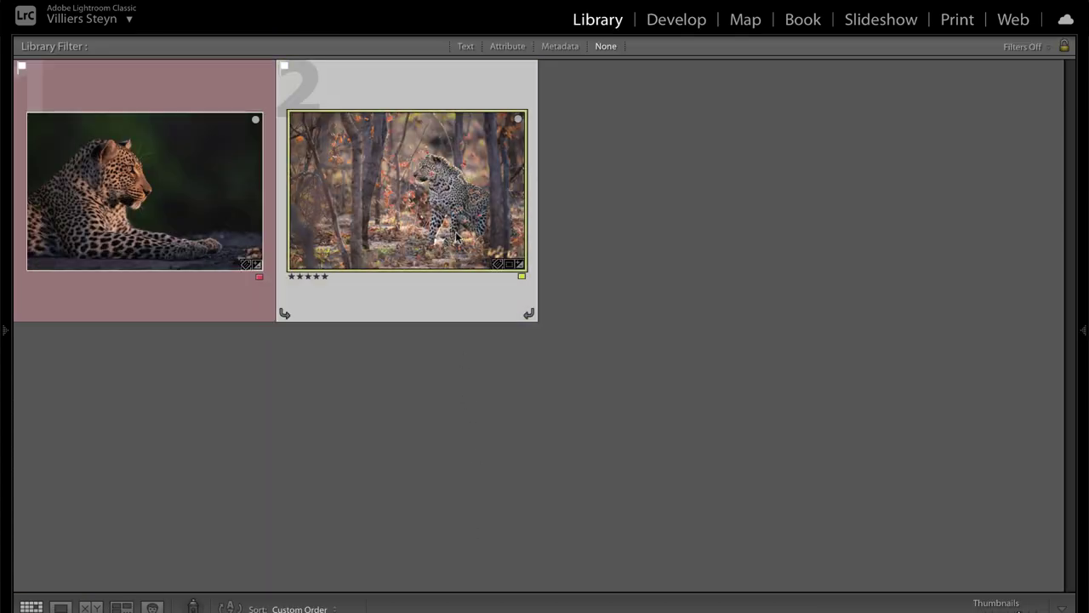
pyautogui.press('d')
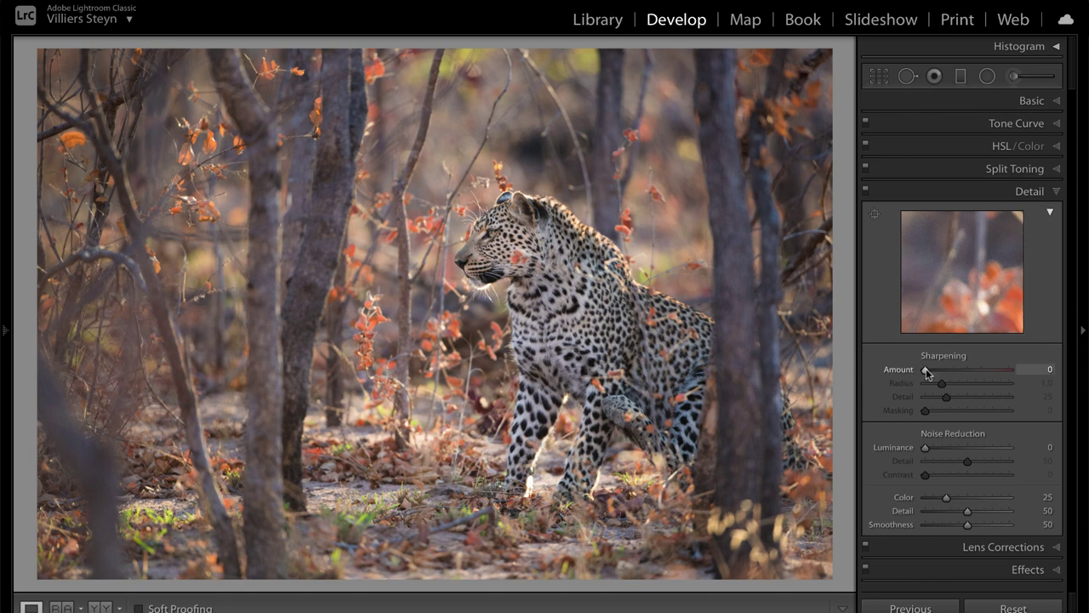
# Set the forest leopard's sharpening Amount to 75 and Masking to 55 while previewing the mask.
pyautogui.moveTo(925, 368); pyautogui.dragTo(969, 373)
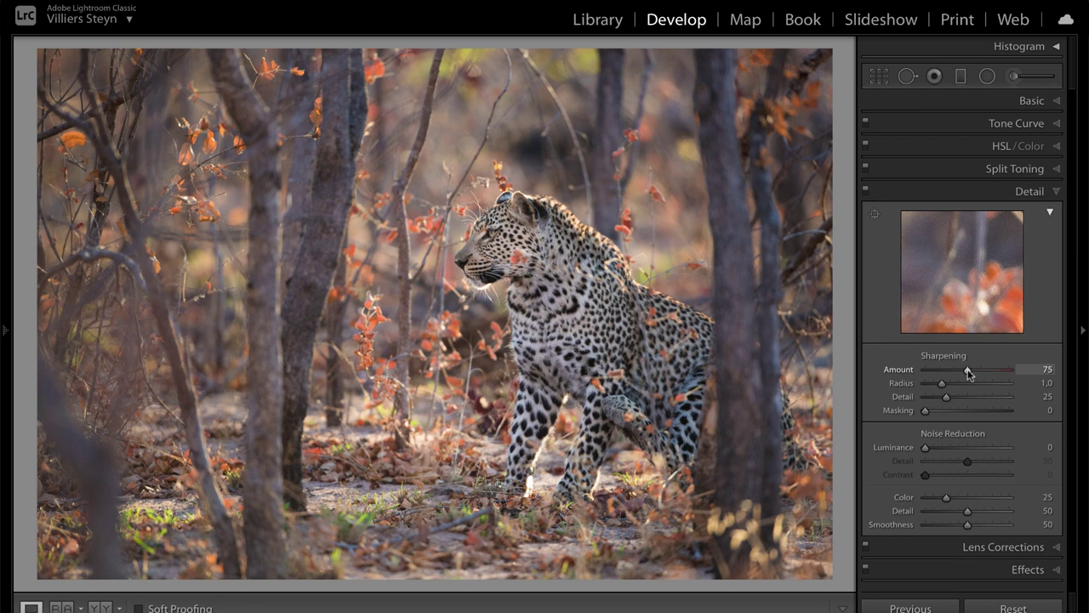
pyautogui.press('alt')
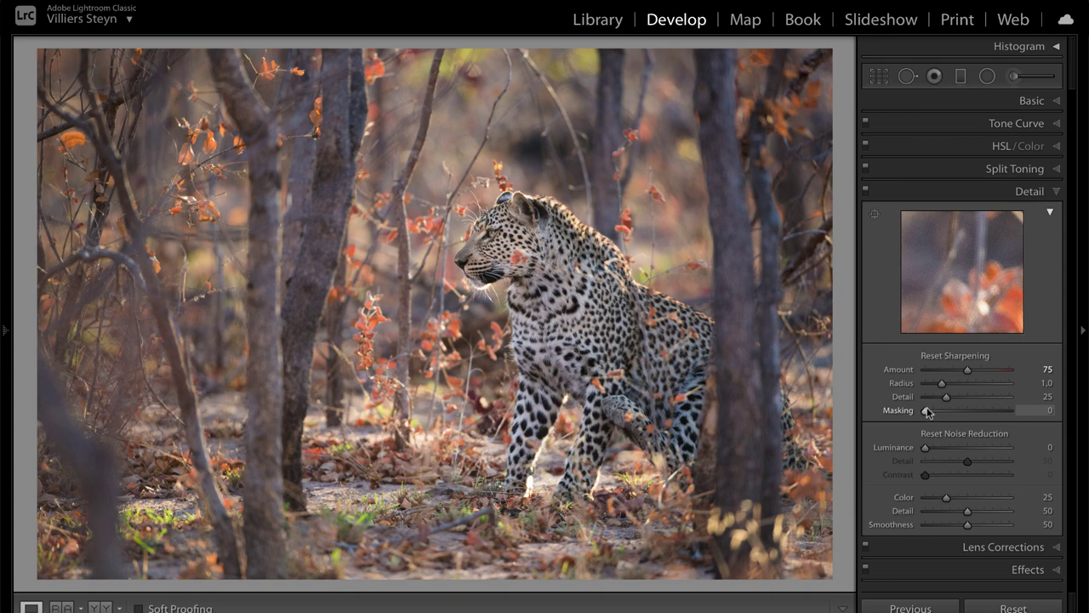
pyautogui.moveTo(927, 413); pyautogui.dragTo(975, 416)
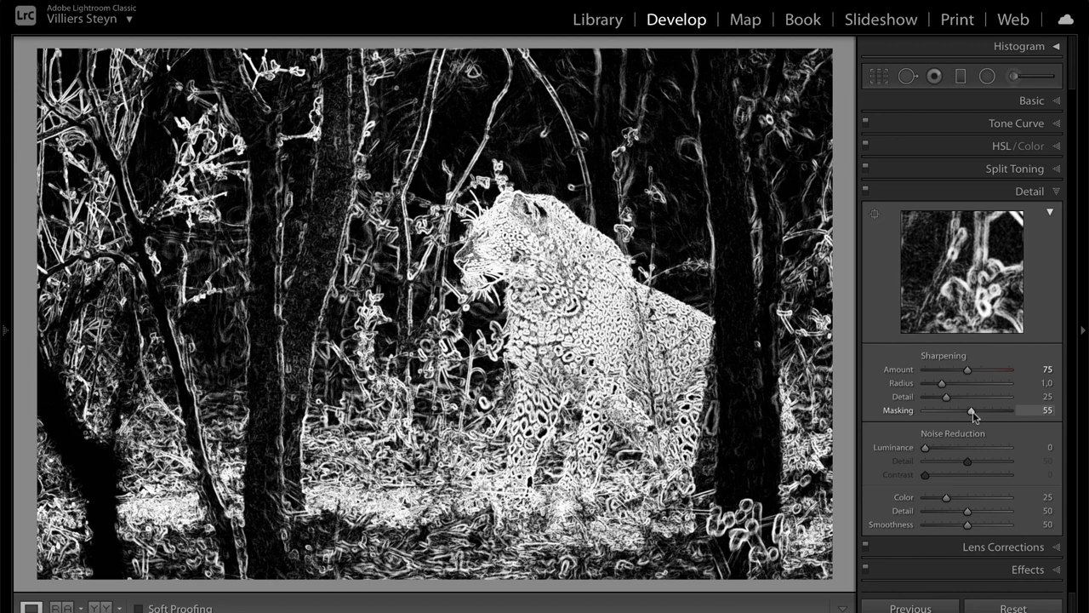
pyautogui.moveTo(973, 411); pyautogui.dragTo(973, 411)
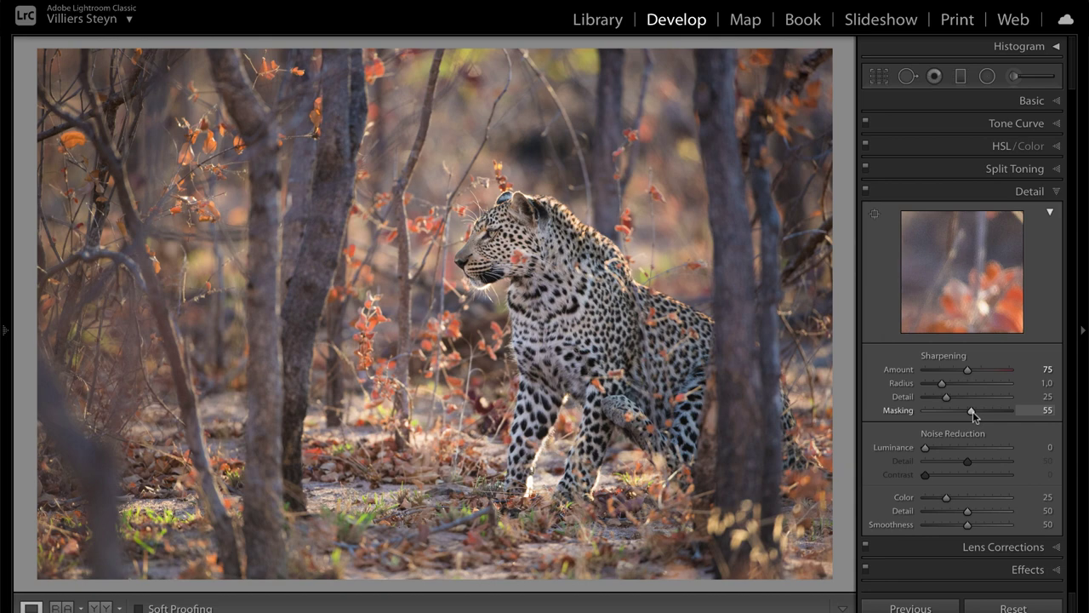
pyautogui.keyDown('alt'); pyautogui.click(972, 411); pyautogui.keyUp('alt')
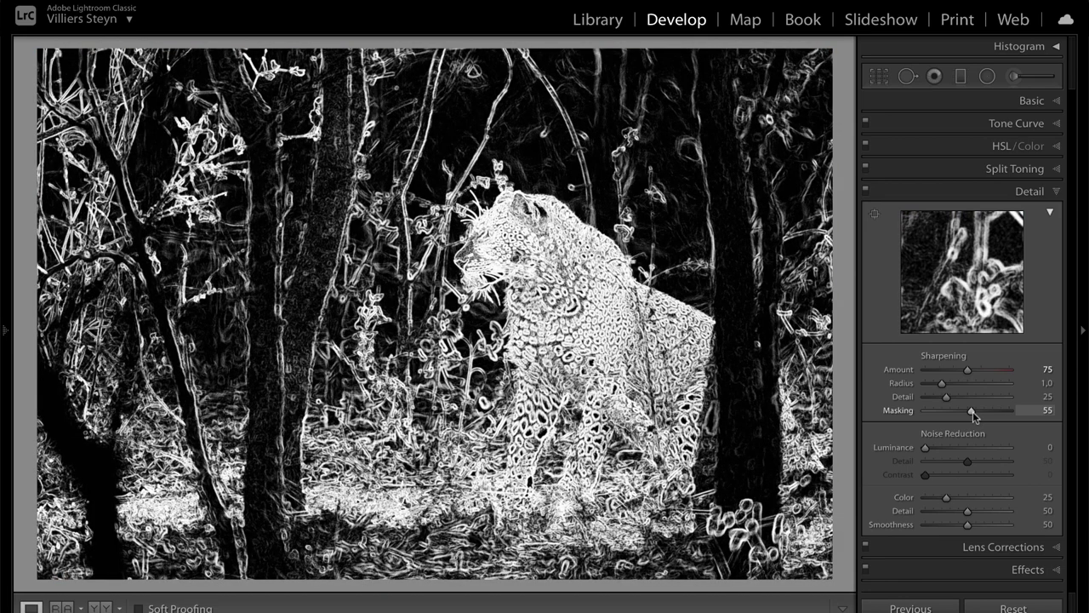
pyautogui.moveTo(972, 411); pyautogui.dragTo(973, 411)
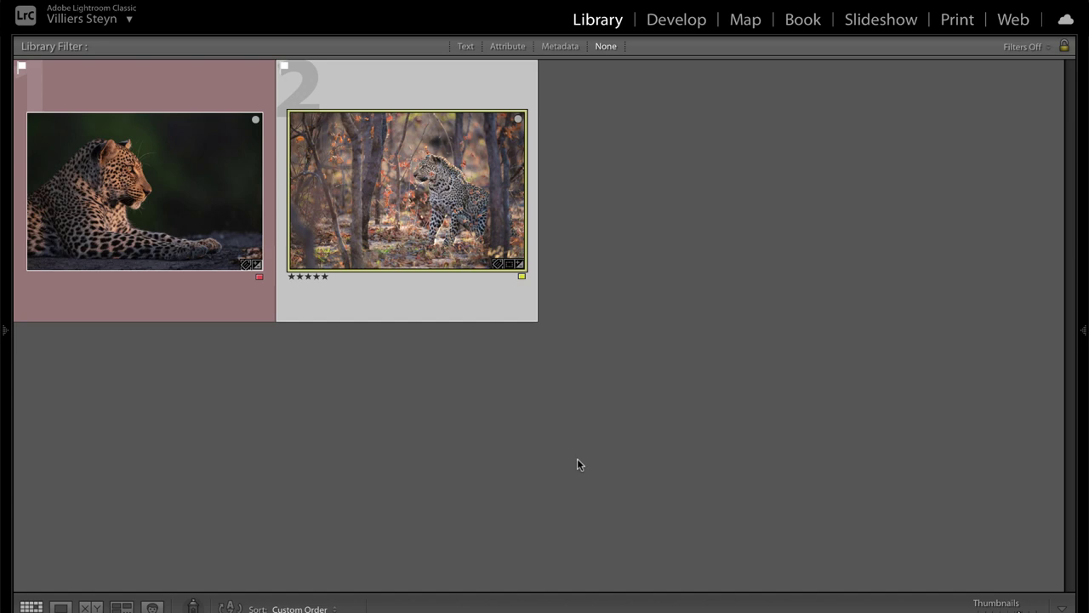
# Reopen the forest leopard's Detail panel and set Amount 75 with Masking 67 via the mask preview.
pyautogui.press('d')
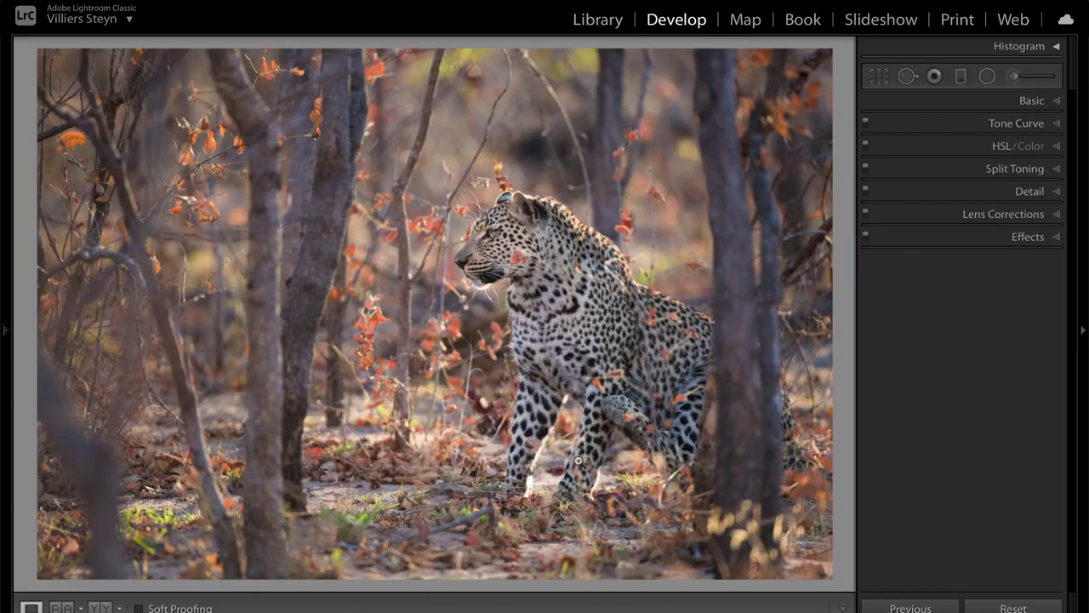
pyautogui.click(1026, 193)
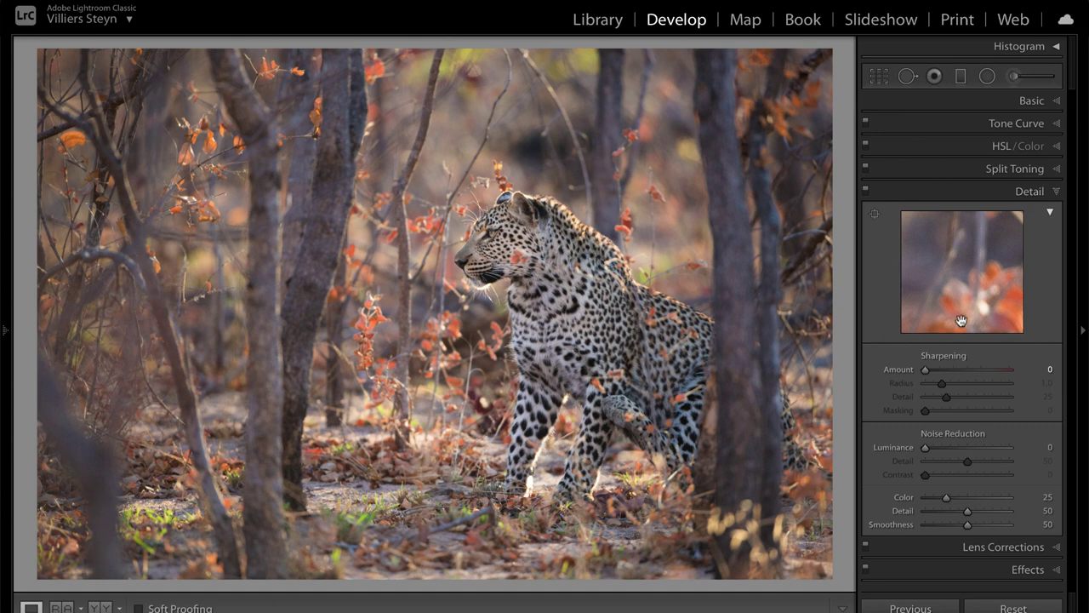
pyautogui.moveTo(925, 369); pyautogui.dragTo(968, 371)
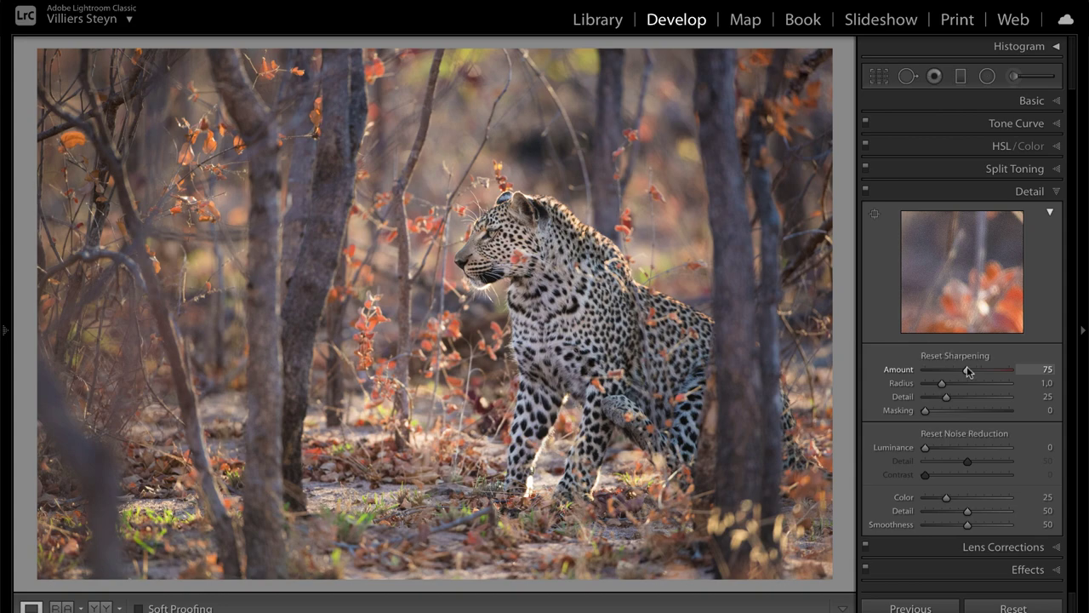
pyautogui.keyDown('alt'); pyautogui.click(926, 410); pyautogui.keyUp('alt')
pyautogui.moveTo(926, 410); pyautogui.dragTo(983, 415)
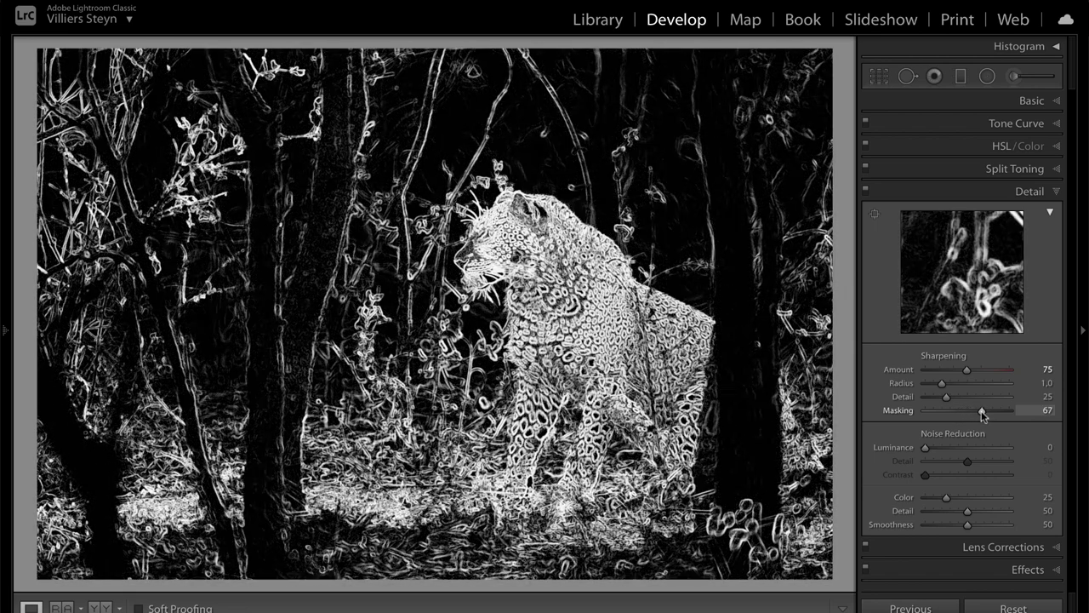